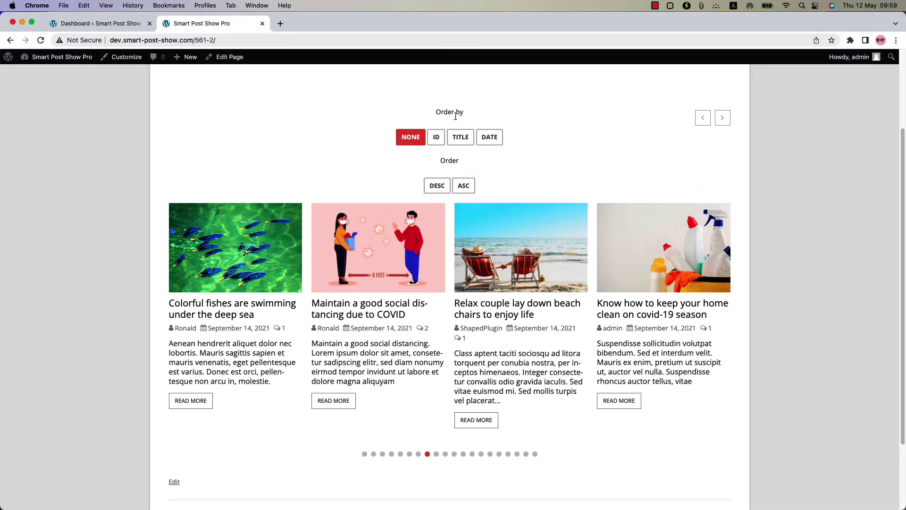
Add a new show from Smart Post Show's Manage Shows and title it 'Test Show'
{"action": "left_click", "coordinate": [89, 26]}
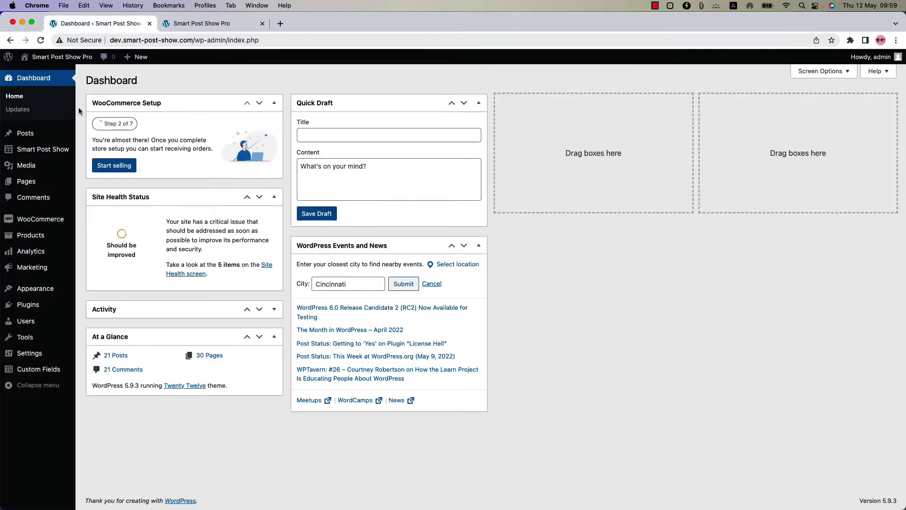
{"action": "mouse_move", "coordinate": [60, 151]}
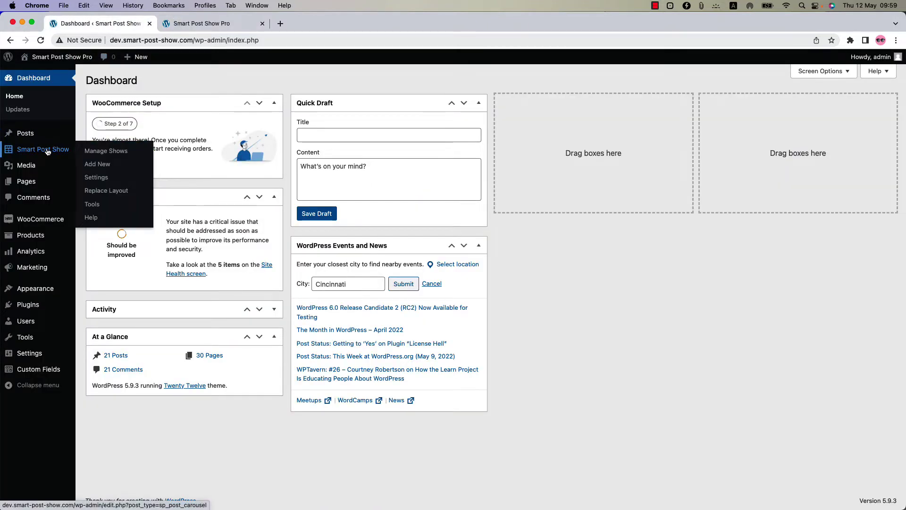
{"action": "left_click", "coordinate": [99, 150]}
{"action": "left_click", "coordinate": [180, 89]}
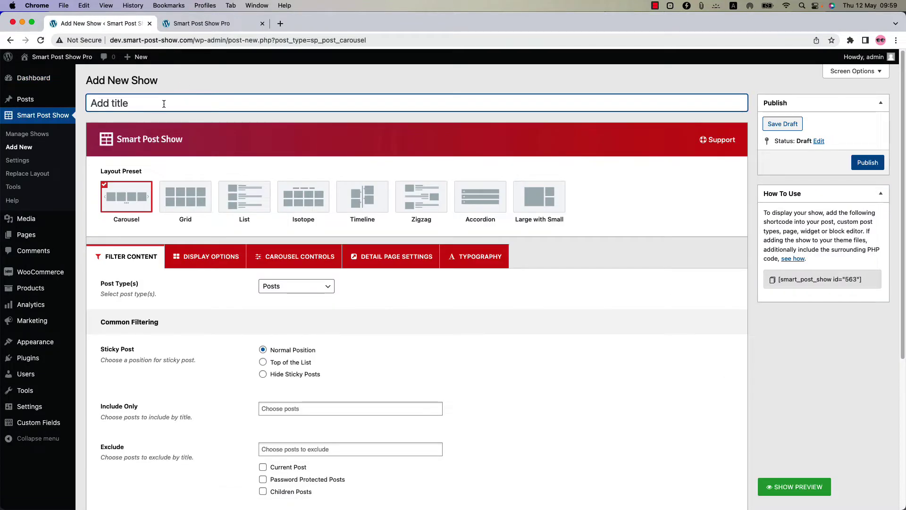
{"action": "type", "text": "Test Show"}
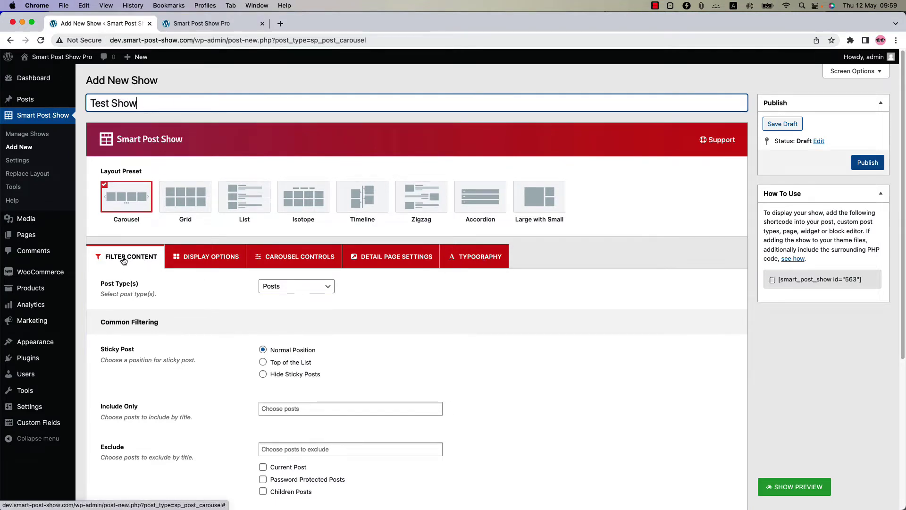
Tick Sort By under Advanced Filtering, leaving Order by on Date
{"action": "scroll", "coordinate": [132, 259], "scroll_direction": "down", "scroll_amount": 5}
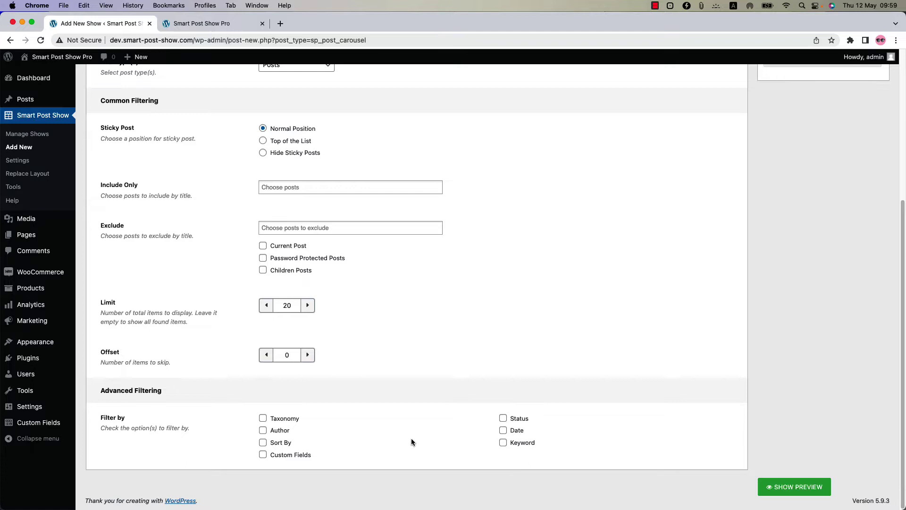
{"action": "left_click", "coordinate": [281, 444]}
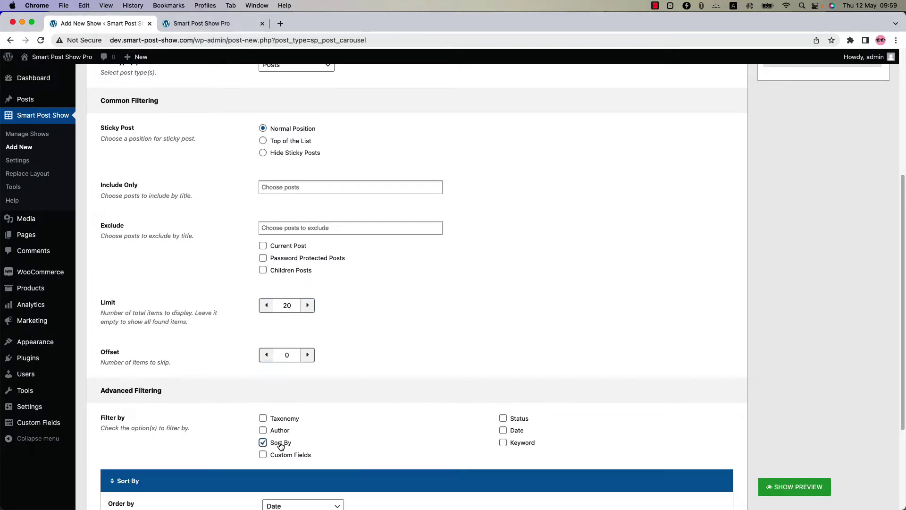
{"action": "scroll", "coordinate": [349, 439], "scroll_direction": "down", "scroll_amount": 3}
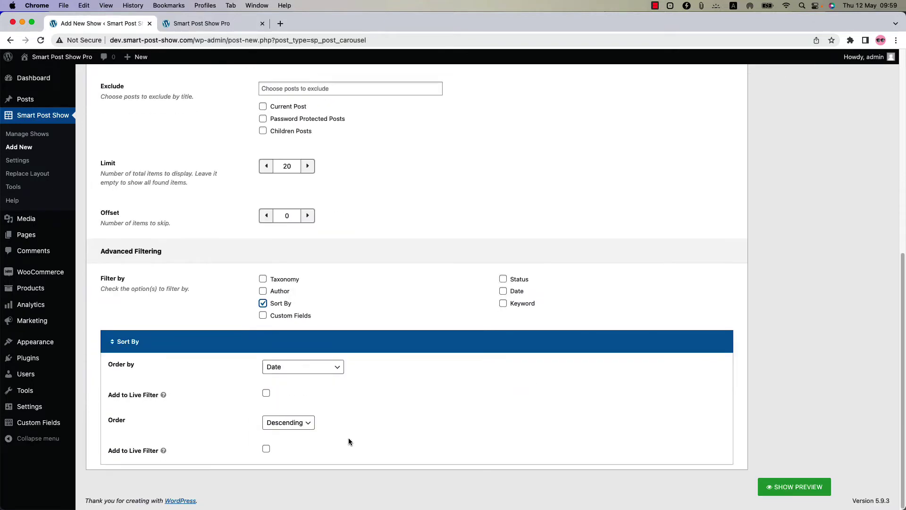
{"action": "left_click", "coordinate": [297, 373]}
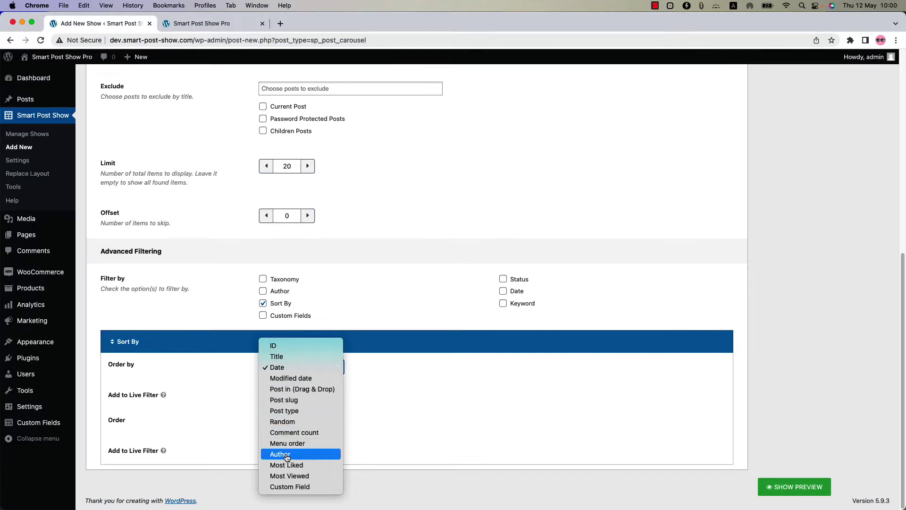
{"action": "left_click", "coordinate": [428, 423]}
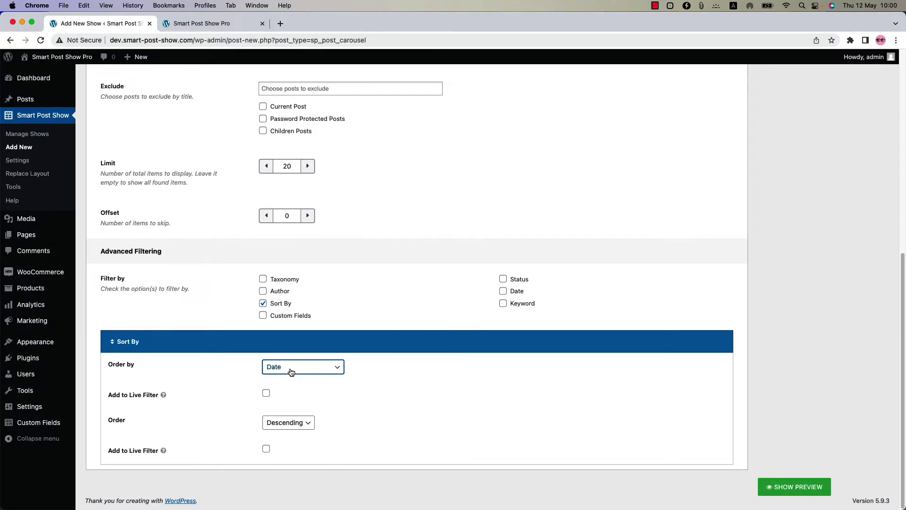
Show the live preview, set Order by to Title and refresh the preview
{"action": "left_click", "coordinate": [776, 487]}
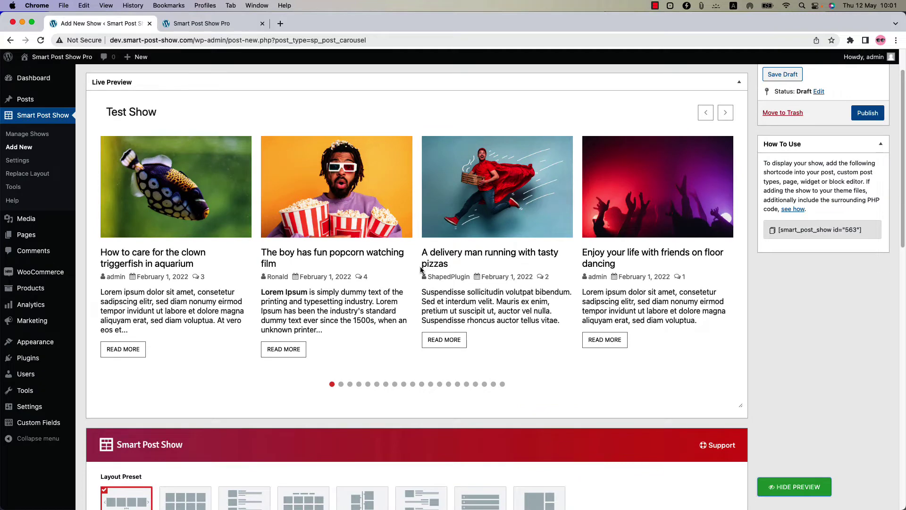
{"action": "scroll", "coordinate": [355, 383], "scroll_direction": "down", "scroll_amount": 15}
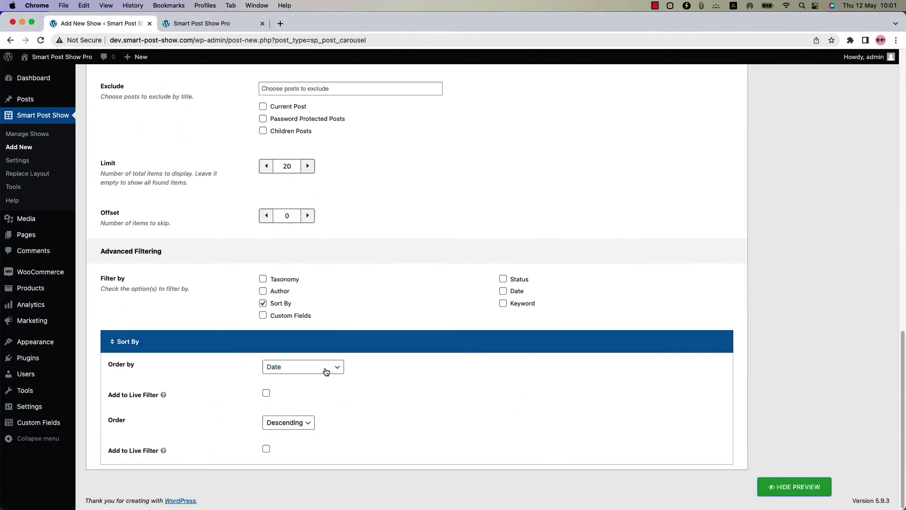
{"action": "left_click", "coordinate": [325, 372]}
{"action": "left_click", "coordinate": [307, 355]}
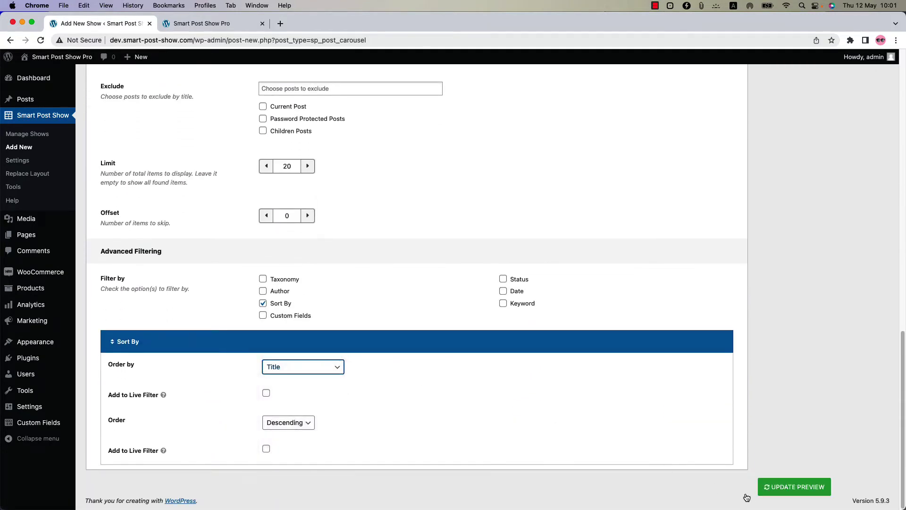
{"action": "left_click", "coordinate": [779, 488]}
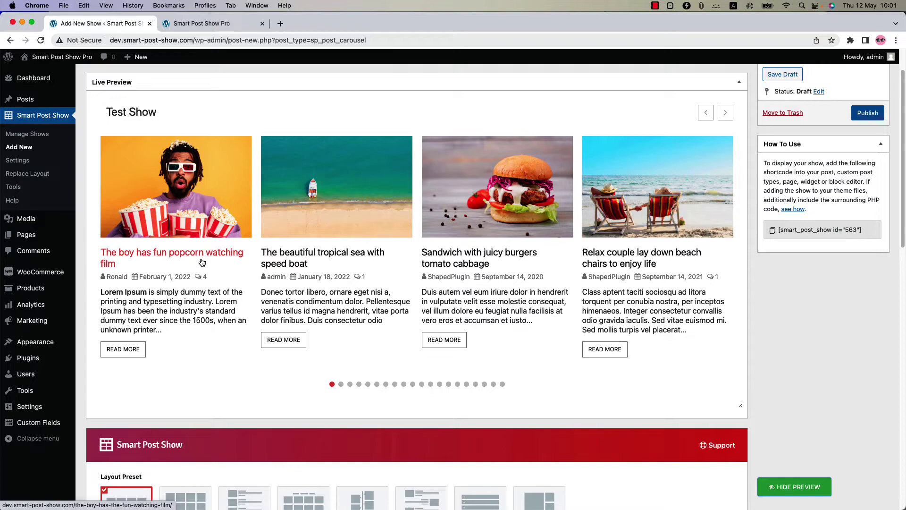
Set Order to Ascending and refresh the preview, keeping Order by on Title
{"action": "scroll", "coordinate": [312, 465], "scroll_direction": "down", "scroll_amount": 20}
{"action": "left_click", "coordinate": [287, 430]}
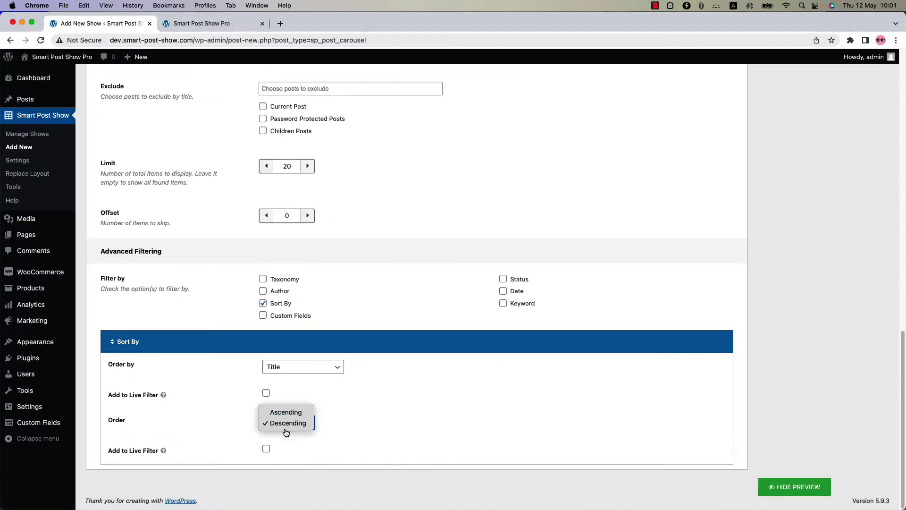
{"action": "left_click", "coordinate": [286, 412]}
{"action": "scroll", "coordinate": [764, 487], "scroll_direction": "up", "scroll_amount": 2}
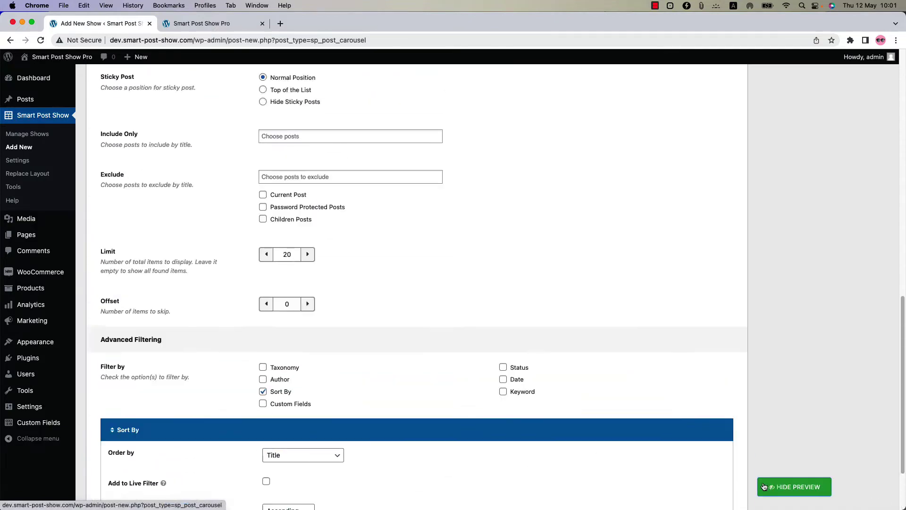
{"action": "left_click", "coordinate": [764, 487]}
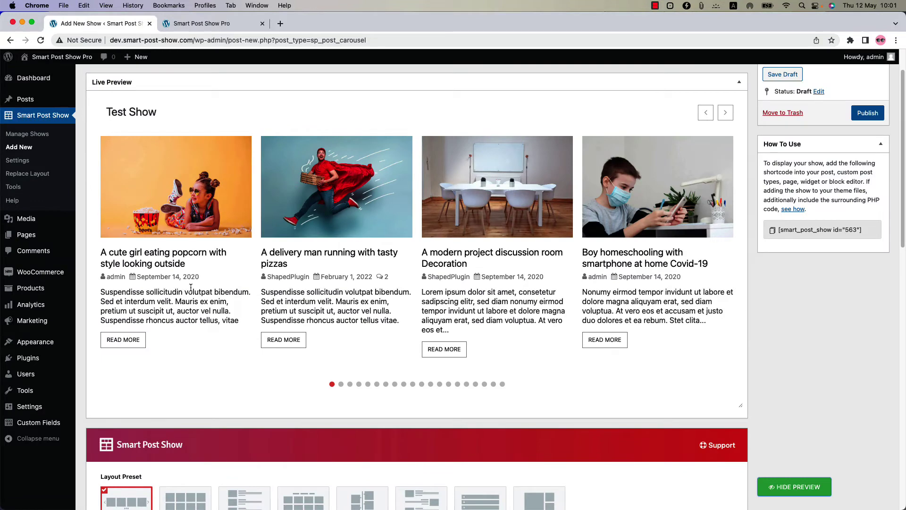
{"action": "scroll", "coordinate": [358, 426], "scroll_direction": "down", "scroll_amount": 20}
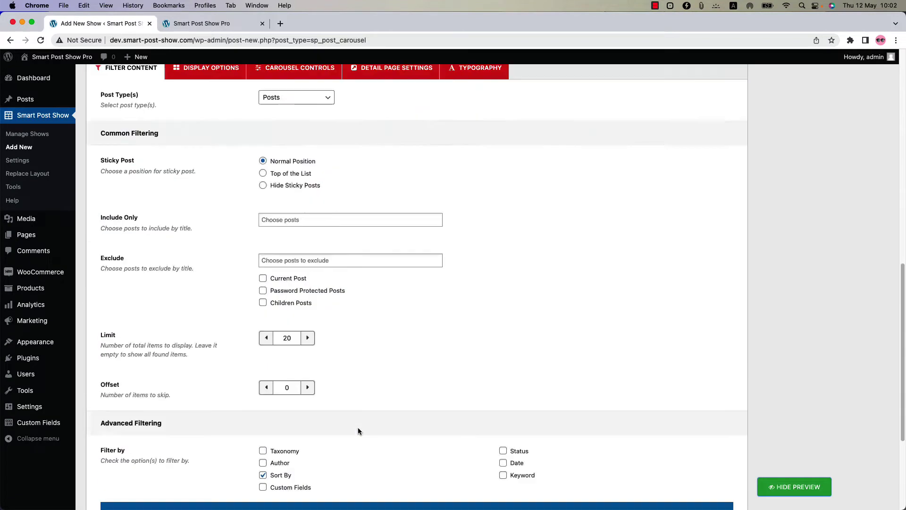
{"action": "left_click", "coordinate": [310, 367]}
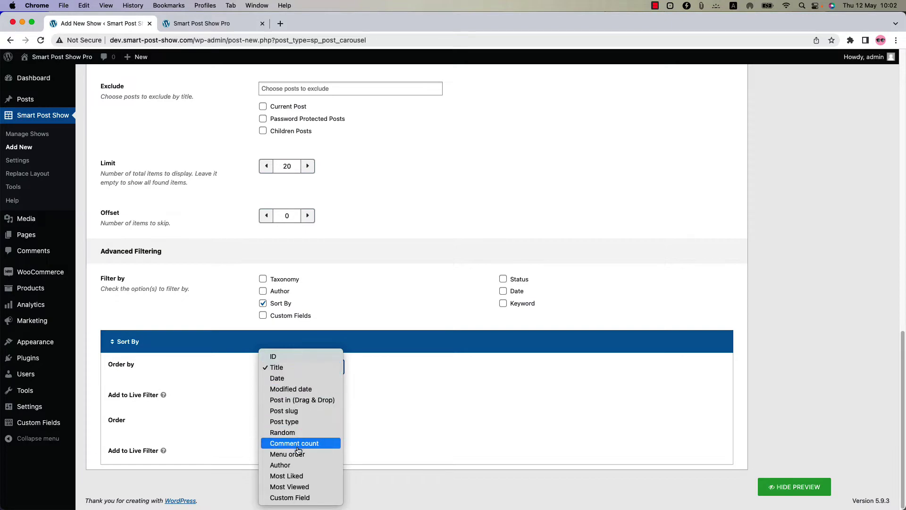
{"action": "left_click", "coordinate": [423, 410]}
{"action": "scroll", "coordinate": [424, 410], "scroll_direction": "up", "scroll_amount": 20}
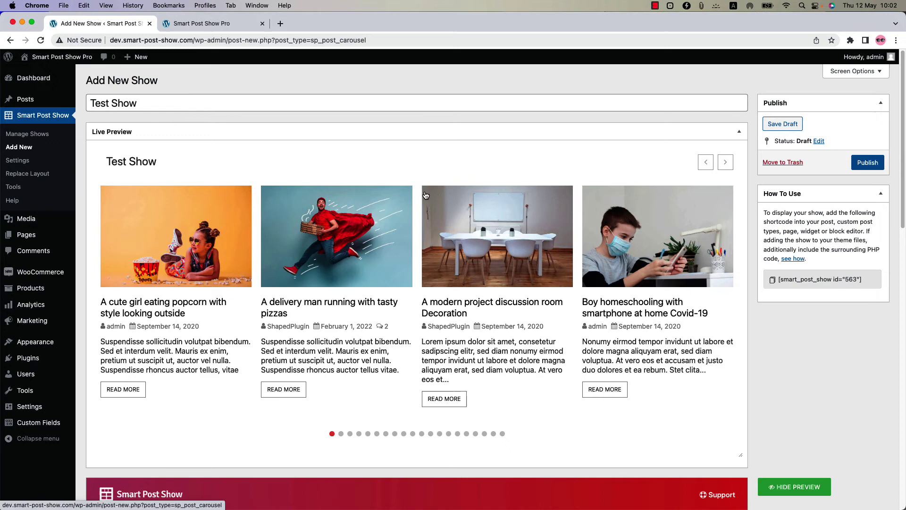
{"action": "scroll", "coordinate": [387, 377], "scroll_direction": "down", "scroll_amount": 15}
{"action": "scroll", "coordinate": [364, 495], "scroll_direction": "down", "scroll_amount": 6}
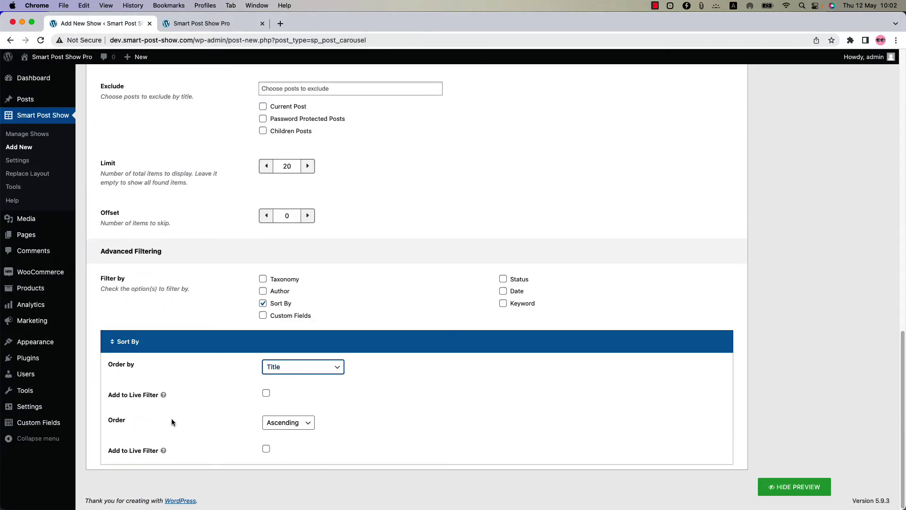
Add Order by to the live filters with Dropdown as the filter type
{"action": "left_click", "coordinate": [265, 394]}
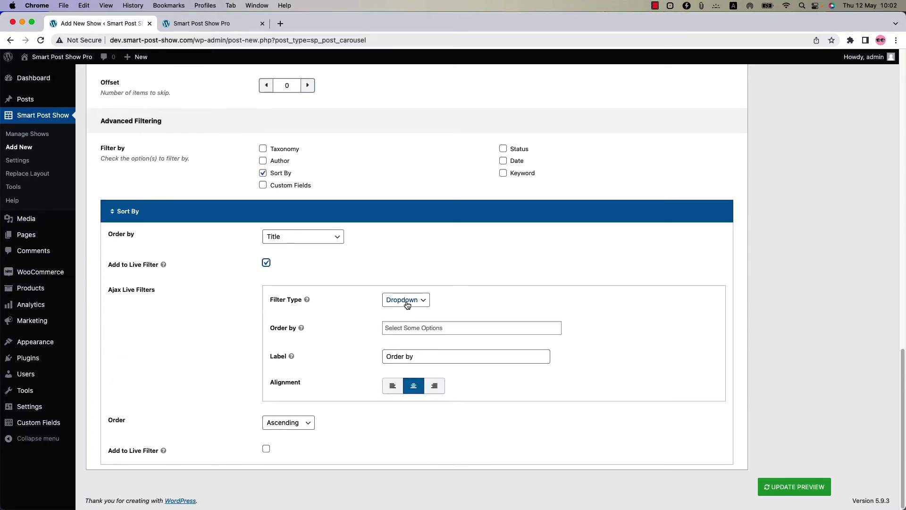
{"action": "left_click", "coordinate": [407, 304]}
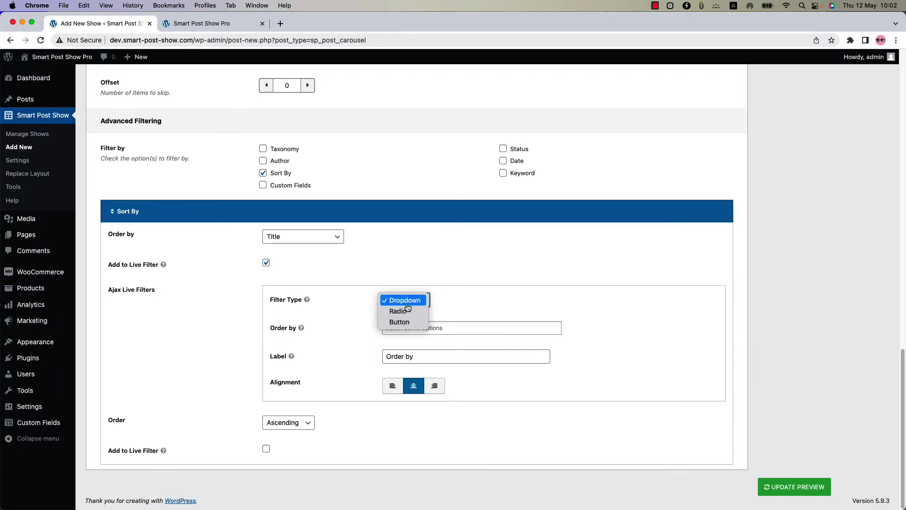
{"action": "left_click", "coordinate": [406, 301]}
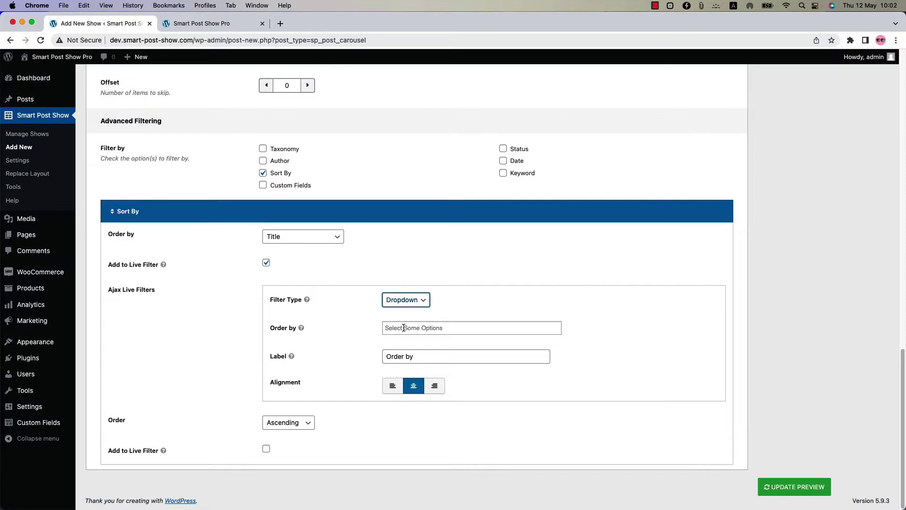
Select ID, Title and Date as the live Order by options
{"action": "left_click", "coordinate": [405, 327]}
{"action": "left_click", "coordinate": [420, 340]}
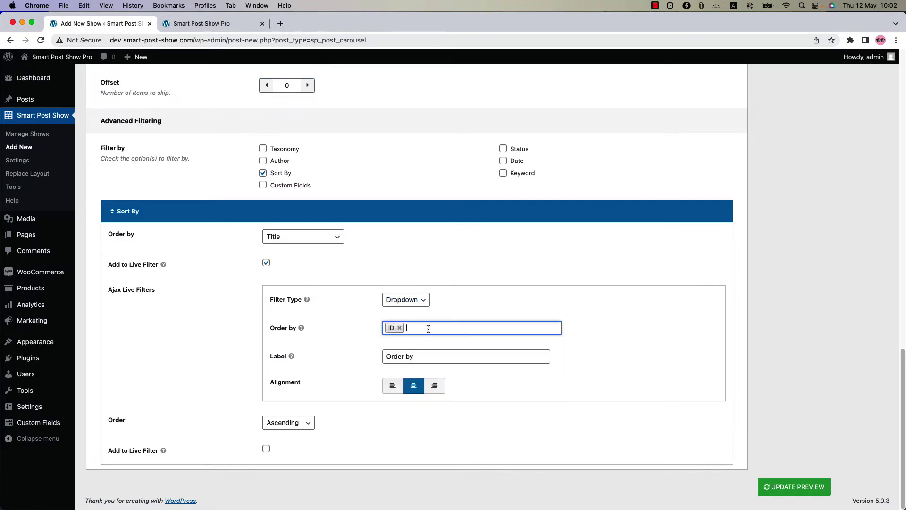
{"action": "left_click", "coordinate": [425, 328]}
{"action": "left_click", "coordinate": [421, 341]}
{"action": "left_click", "coordinate": [465, 327]}
{"action": "left_click", "coordinate": [457, 341]}
Update the preview and sort its posts by ID, then by title, via the Order by dropdown
{"action": "left_click", "coordinate": [794, 489]}
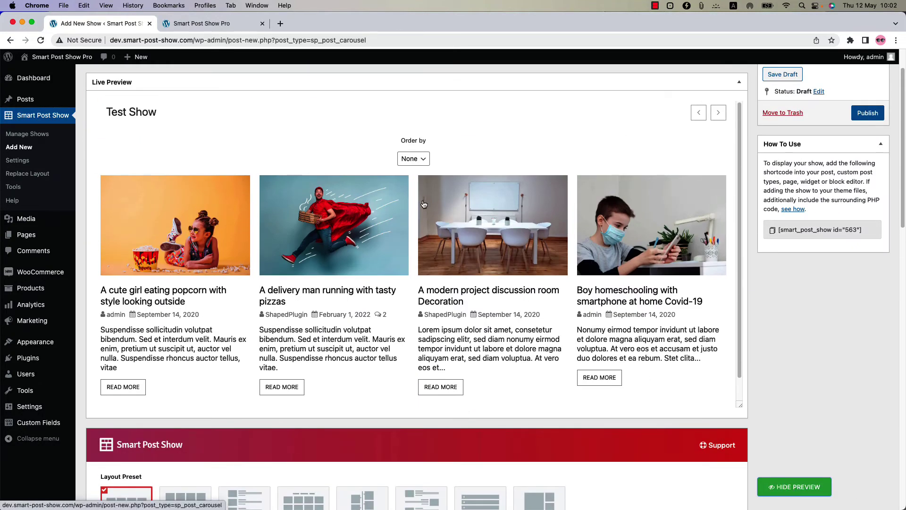
{"action": "left_click", "coordinate": [421, 159]}
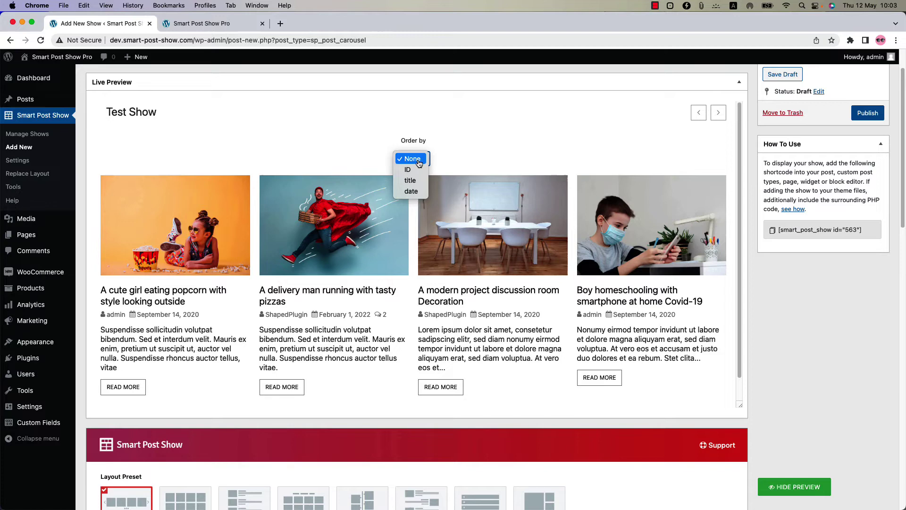
{"action": "left_click", "coordinate": [420, 170]}
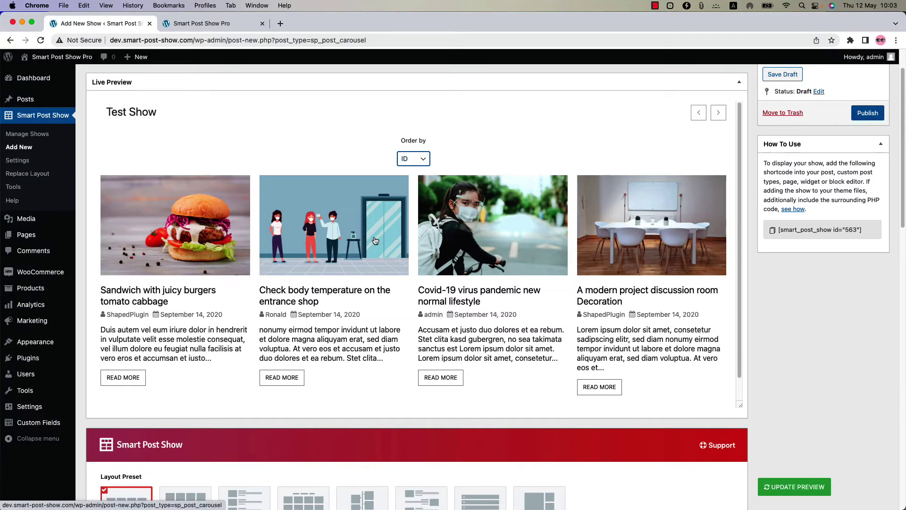
{"action": "left_click", "coordinate": [412, 162]}
{"action": "left_click", "coordinate": [415, 170]}
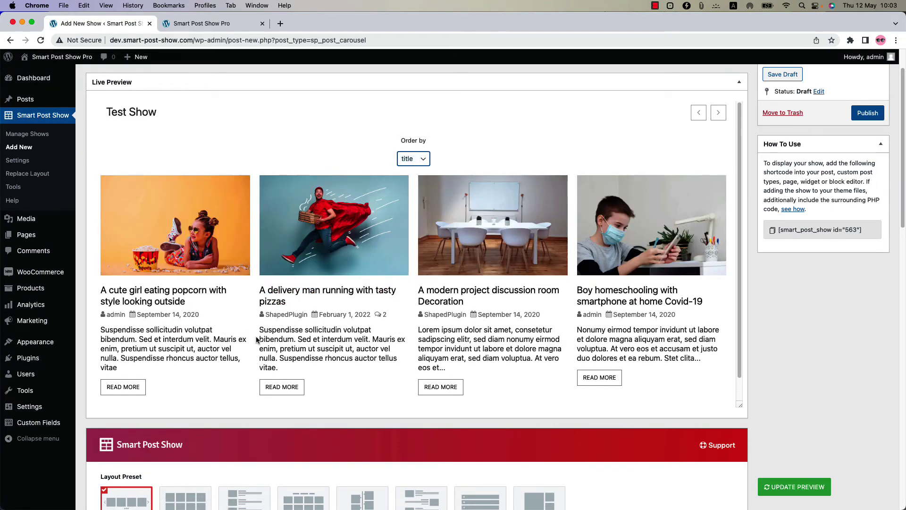
{"action": "left_click", "coordinate": [421, 165]}
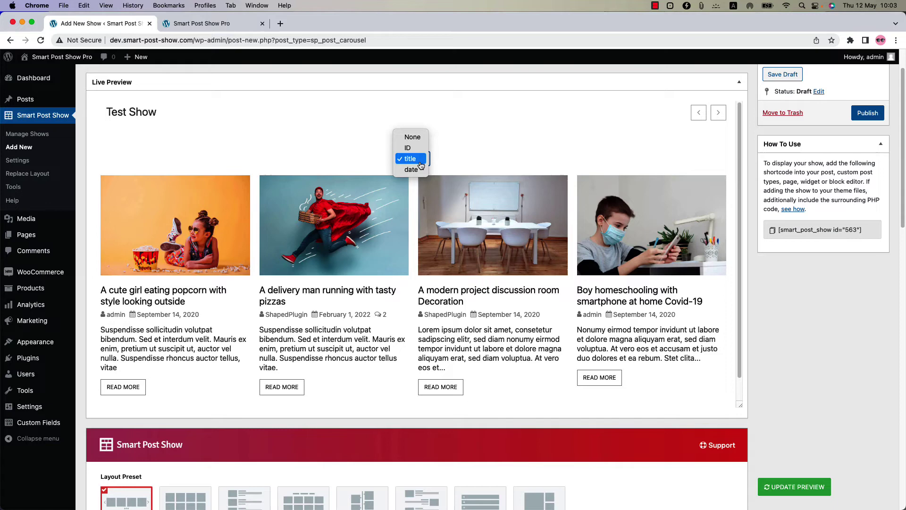
{"action": "left_click", "coordinate": [536, 138]}
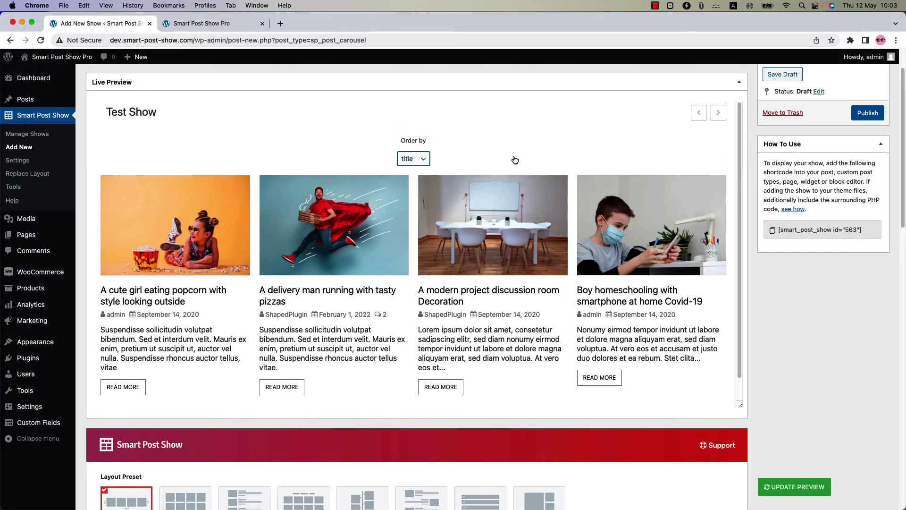
{"action": "scroll", "coordinate": [415, 395], "scroll_direction": "down", "scroll_amount": 10}
Add Order to the live filters as Button type and update the preview to show DESC/ASC
{"action": "scroll", "coordinate": [401, 431], "scroll_direction": "down", "scroll_amount": 8}
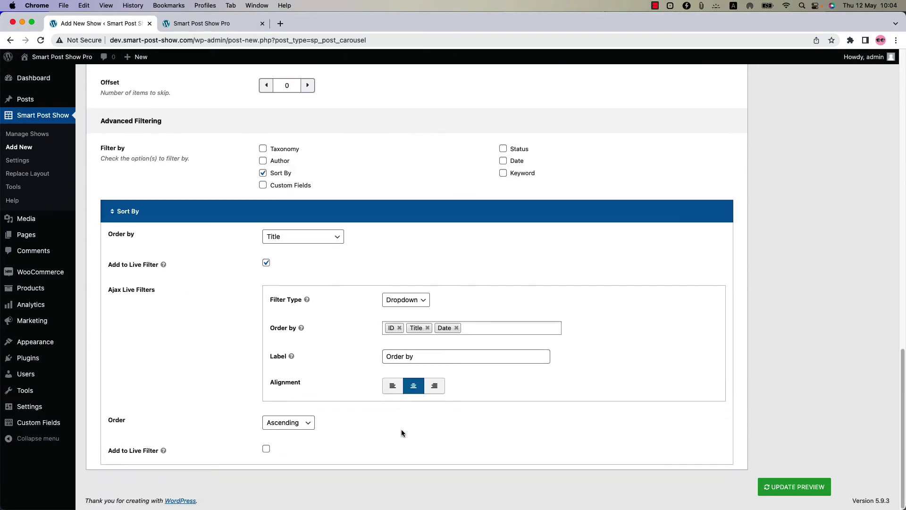
{"action": "left_click", "coordinate": [266, 450]}
{"action": "scroll", "coordinate": [350, 460], "scroll_direction": "down", "scroll_amount": 4}
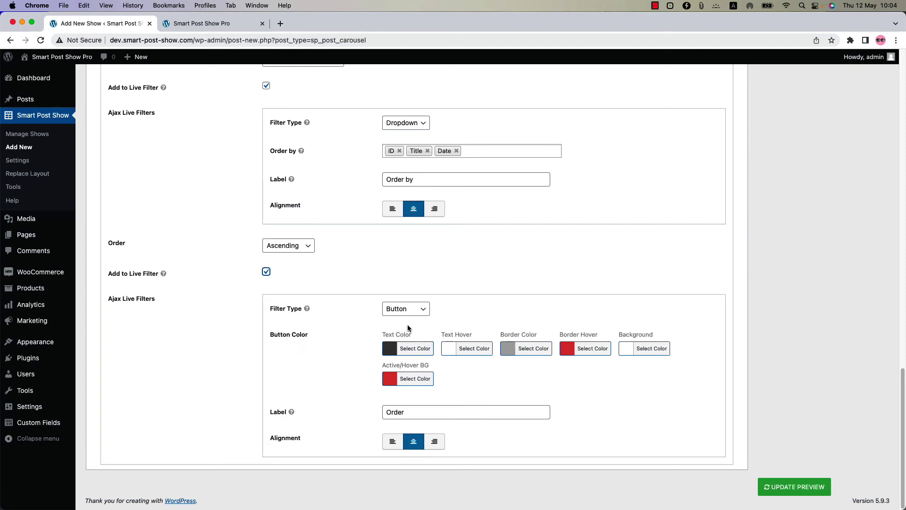
{"action": "left_click", "coordinate": [783, 491]}
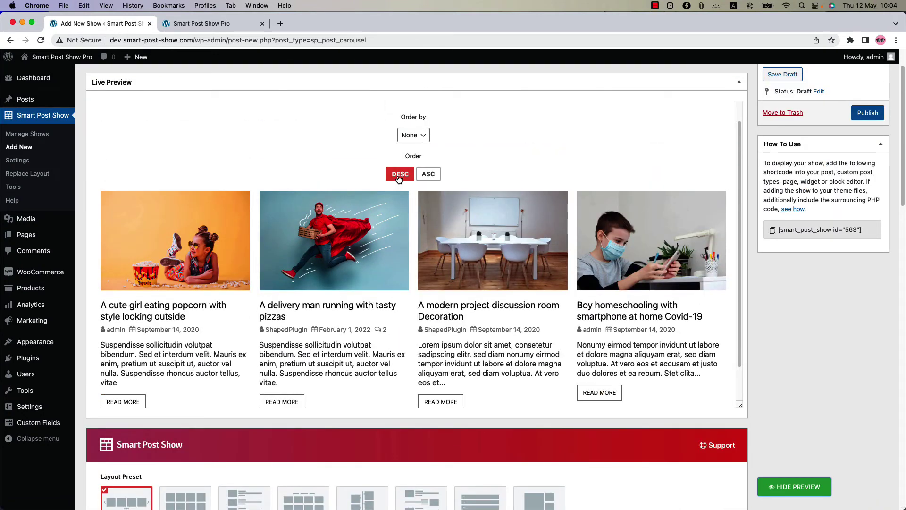
In the preview, choose ASC, then switch Order by to title and then to ID
{"action": "left_click", "coordinate": [422, 179]}
{"action": "left_click", "coordinate": [412, 139]}
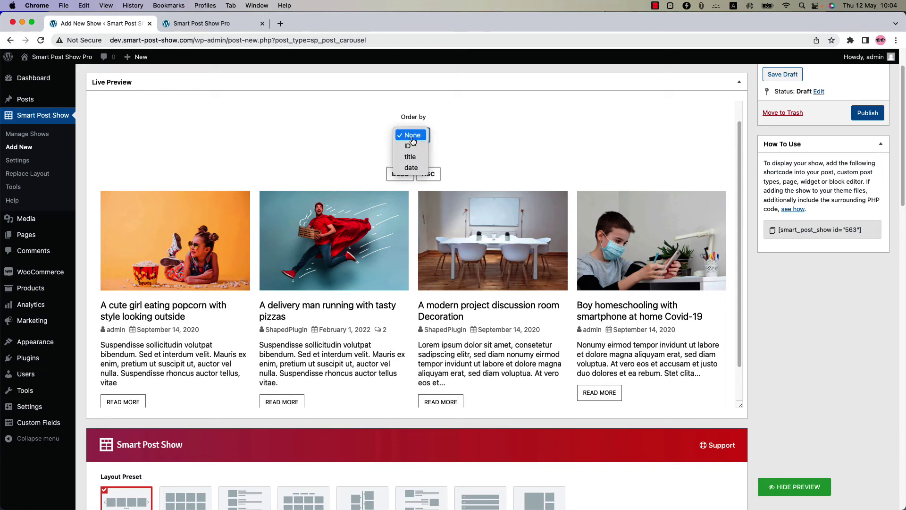
{"action": "left_click", "coordinate": [410, 157]}
{"action": "left_click", "coordinate": [413, 136]}
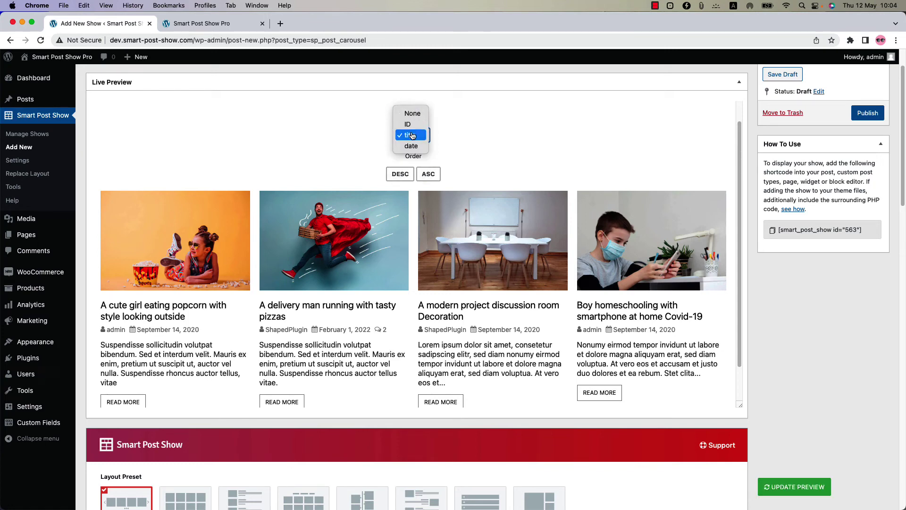
{"action": "left_click", "coordinate": [412, 136]}
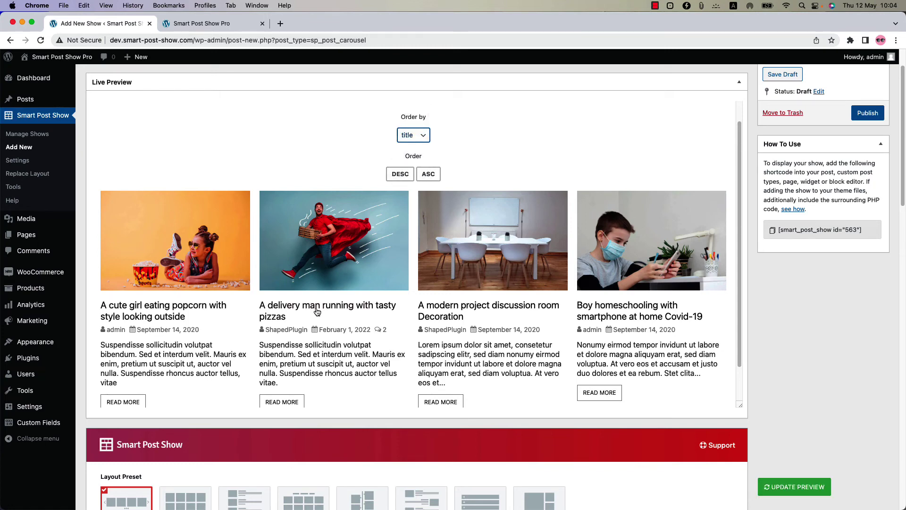
{"action": "left_click", "coordinate": [412, 135]}
{"action": "left_click", "coordinate": [412, 127]}
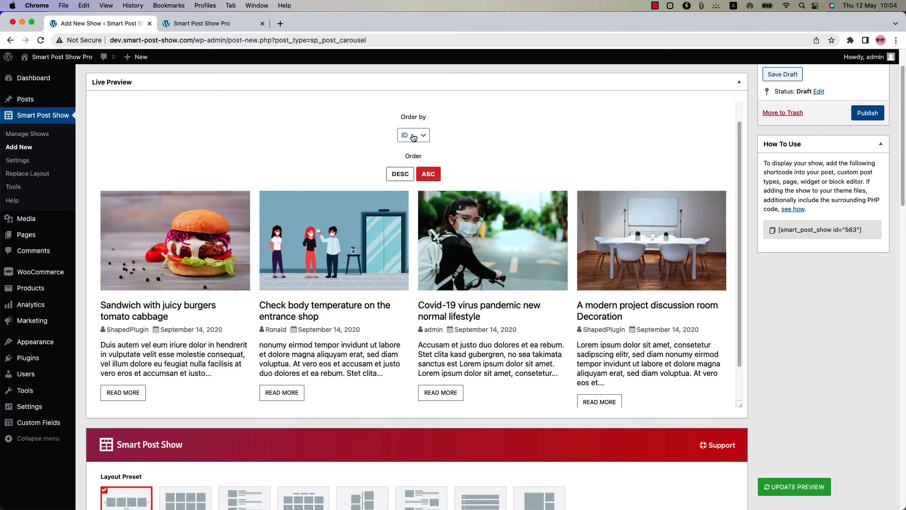
Sort by ID descending, then finish with posts sorted by title ascending
{"action": "left_click", "coordinate": [401, 174]}
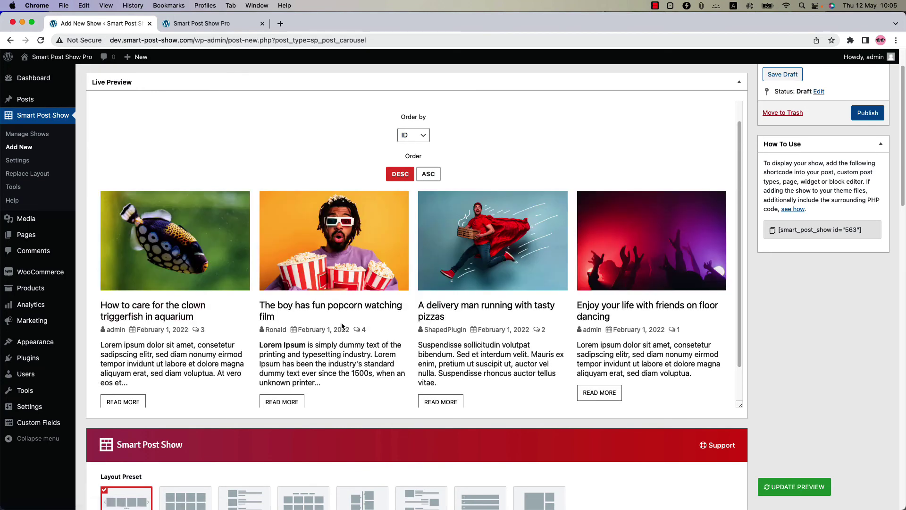
{"action": "left_click", "coordinate": [417, 139]}
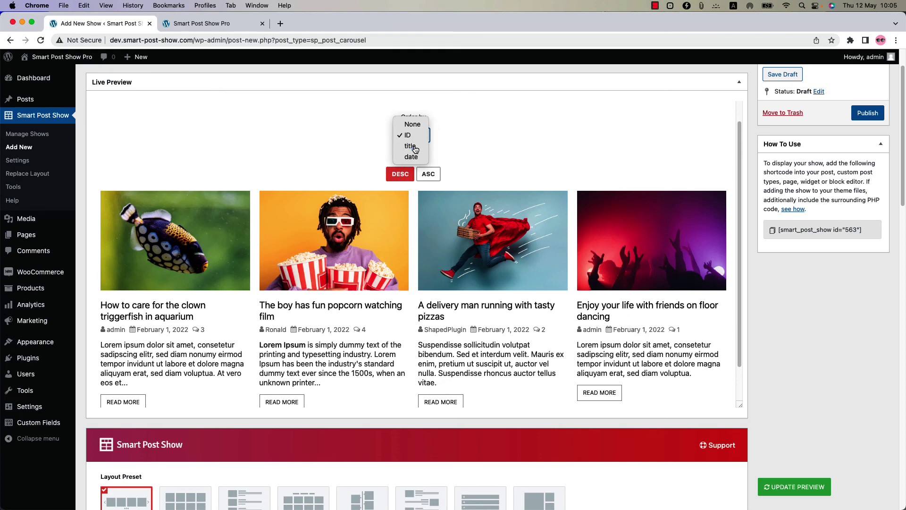
{"action": "left_click", "coordinate": [415, 146]}
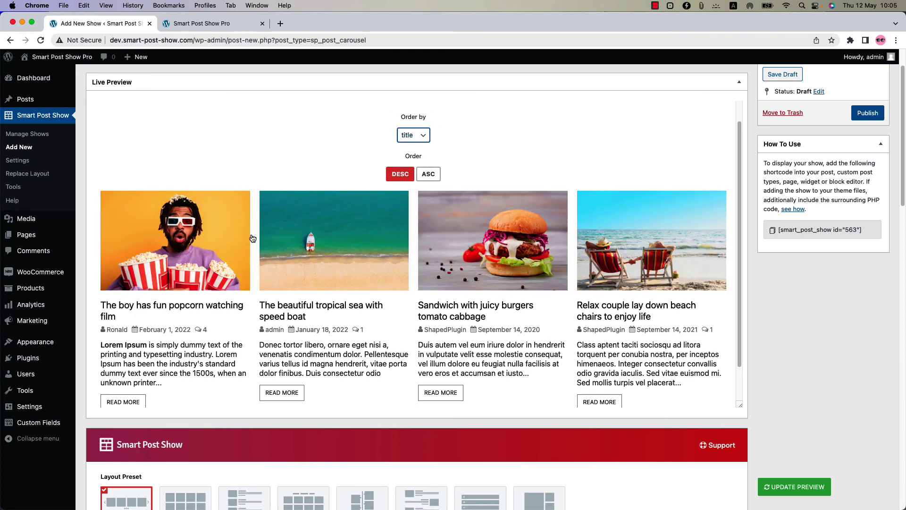
{"action": "left_click", "coordinate": [433, 175]}
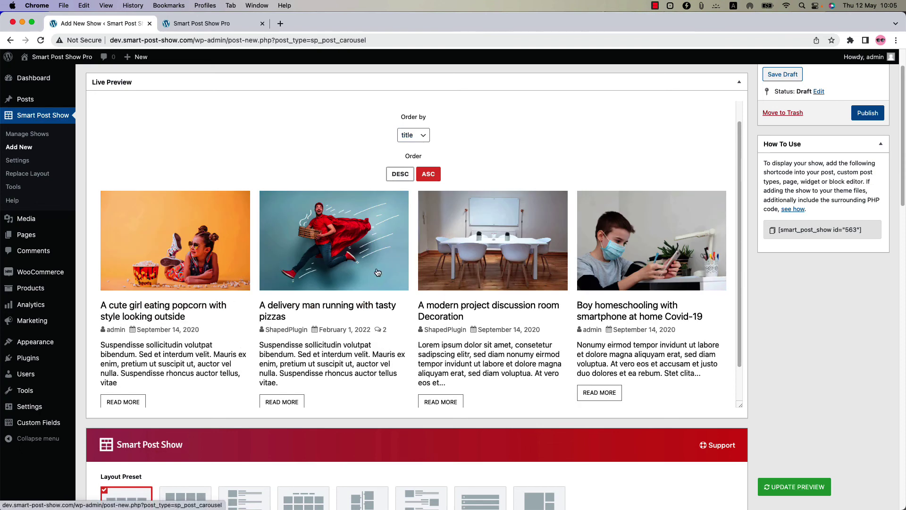